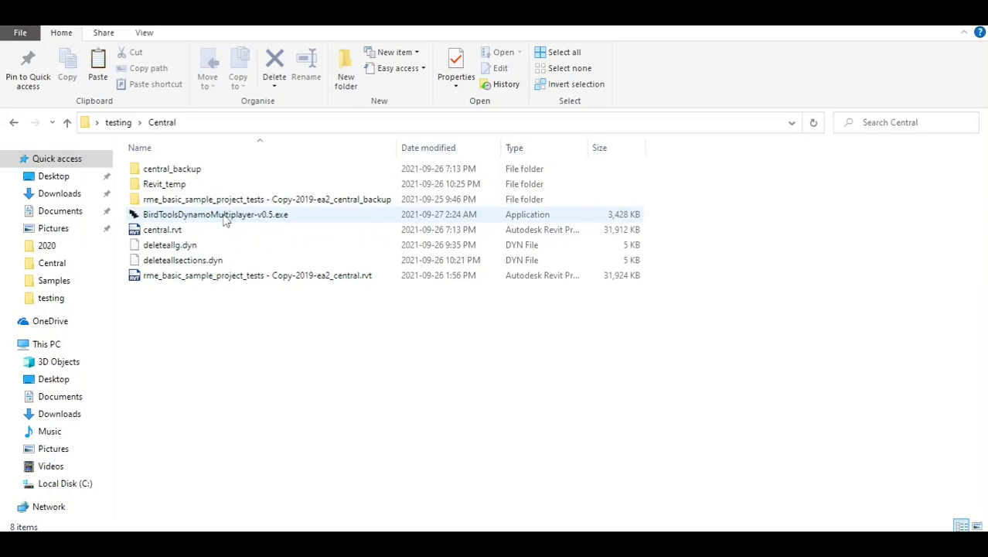
Install Dynamo Multiplayer as administrator from BirdToolsDynamoMultiplayer-v0.5.exe through the setup wizard.
{"action": "left_click", "coordinate": [176, 218]}
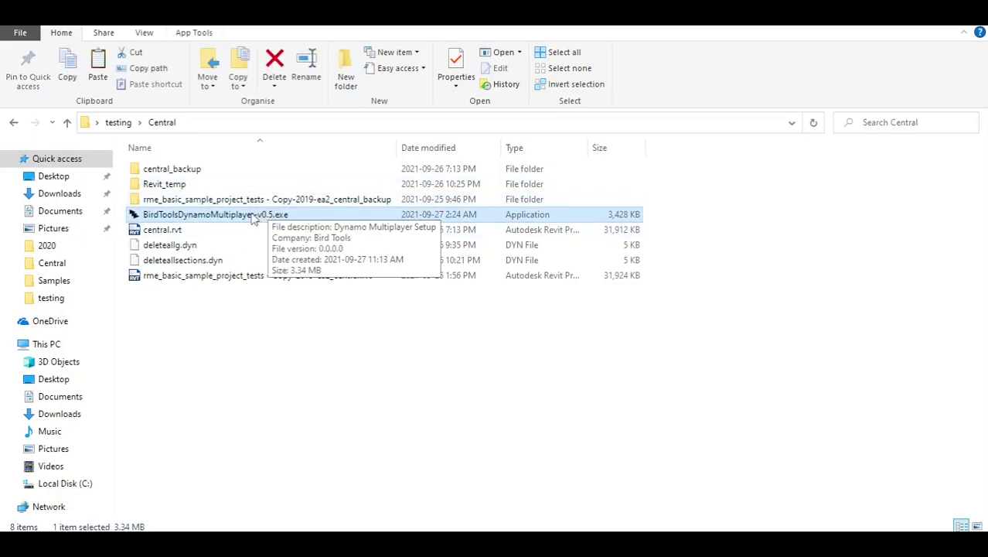
{"action": "right_click", "coordinate": [184, 219]}
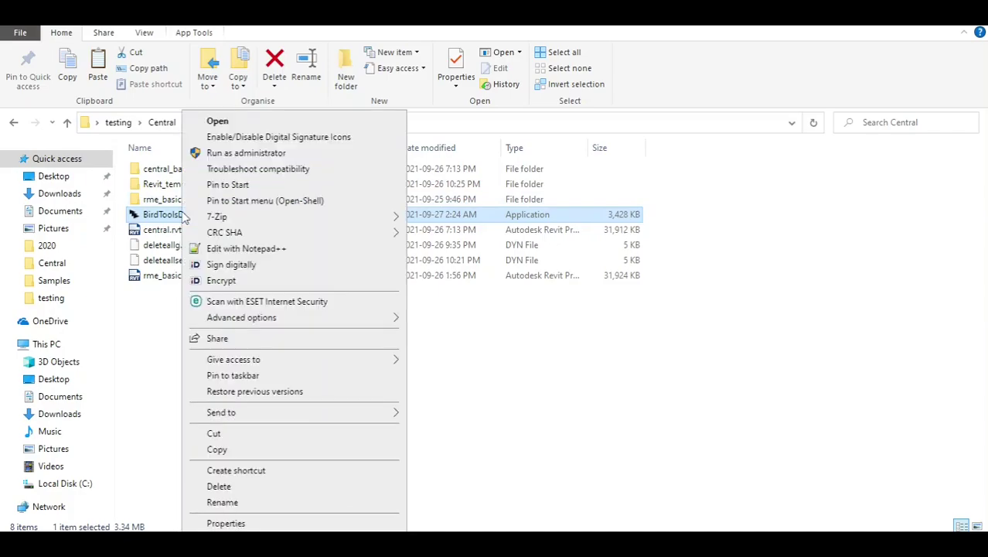
{"action": "left_click", "coordinate": [245, 153]}
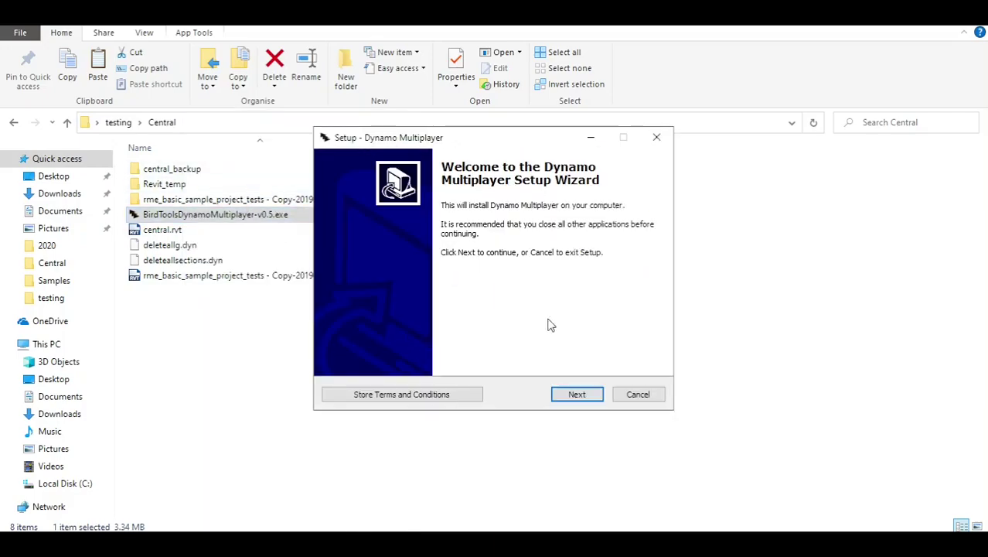
{"action": "left_click", "coordinate": [581, 390]}
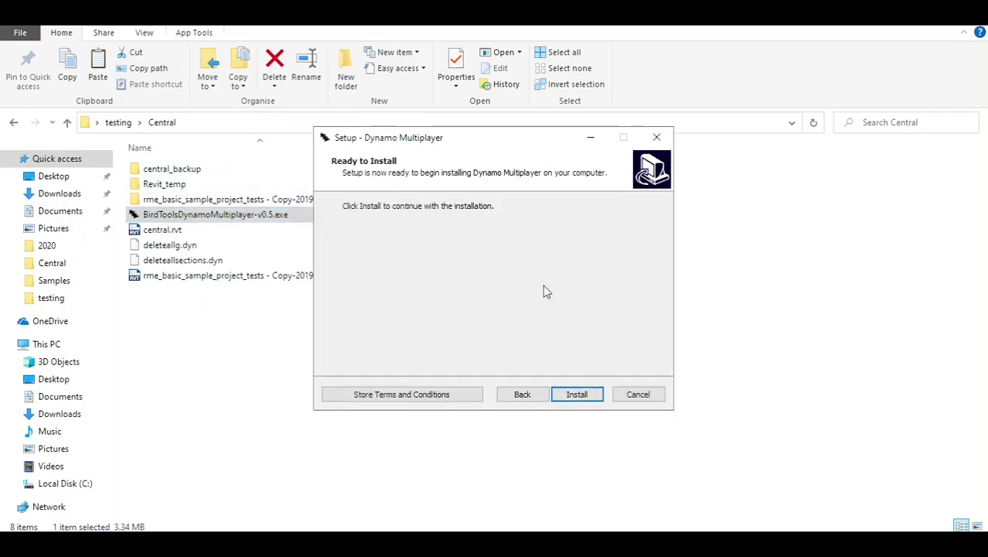
{"action": "left_click", "coordinate": [577, 394]}
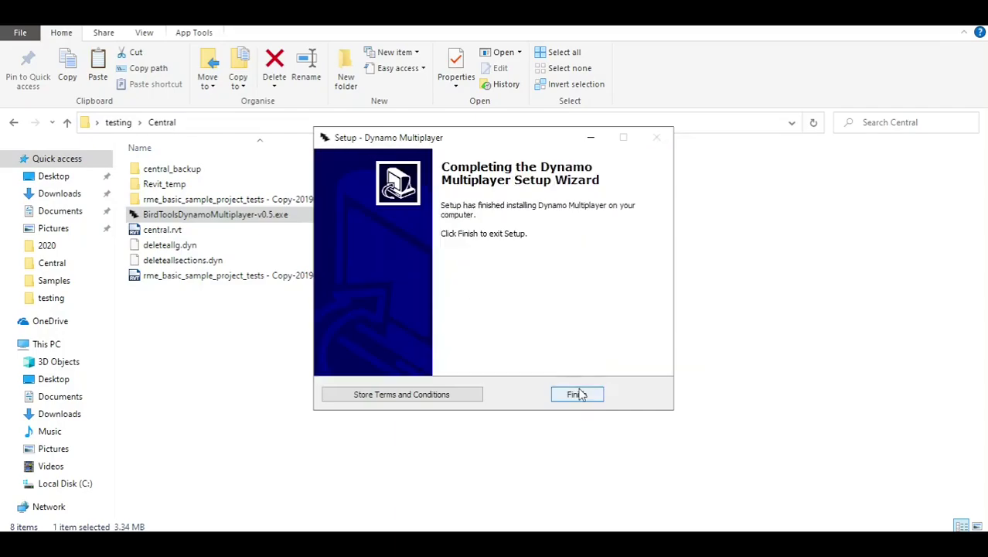
{"action": "left_click", "coordinate": [577, 394]}
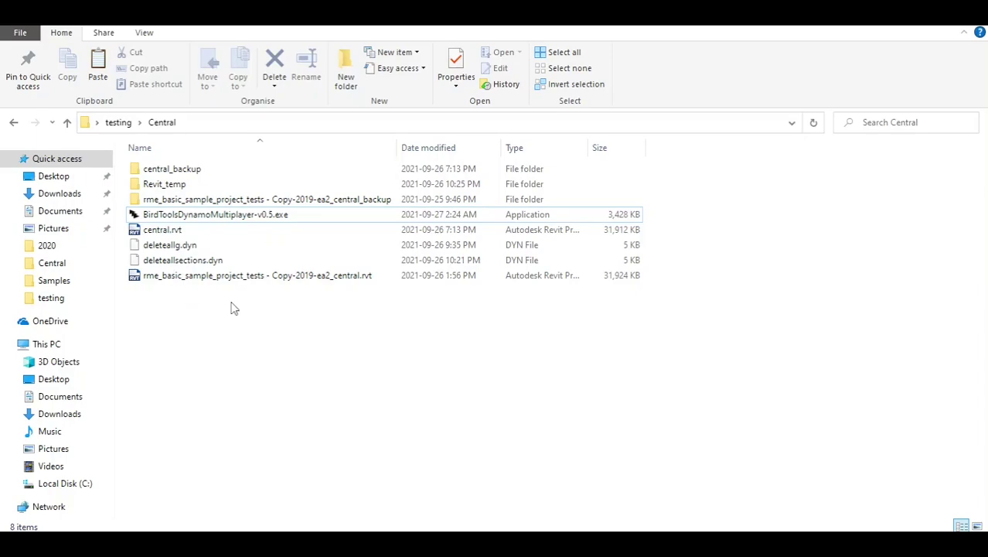
Relaunch the installer and close its Setup Options without repairing anything.
{"action": "left_click", "coordinate": [226, 218]}
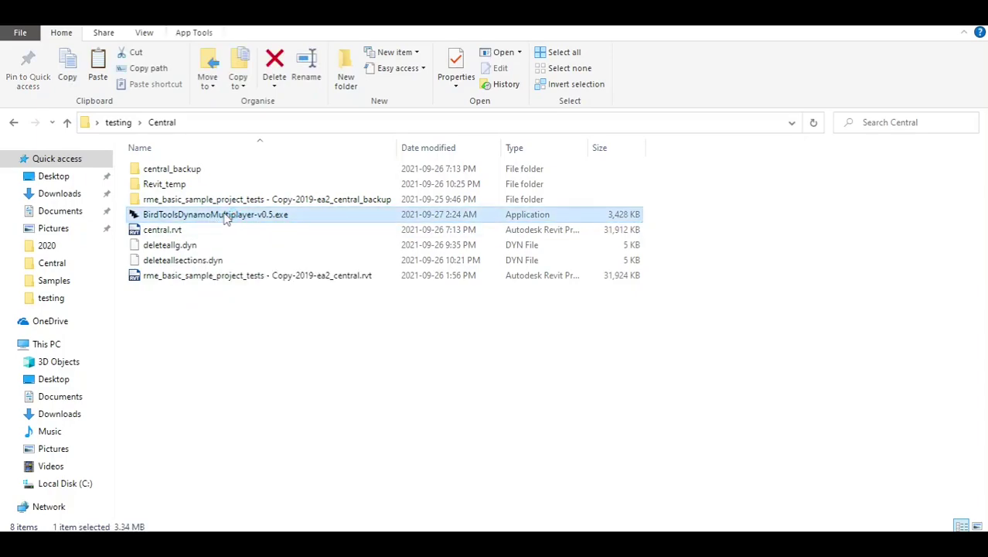
{"action": "double_click", "coordinate": [225, 216]}
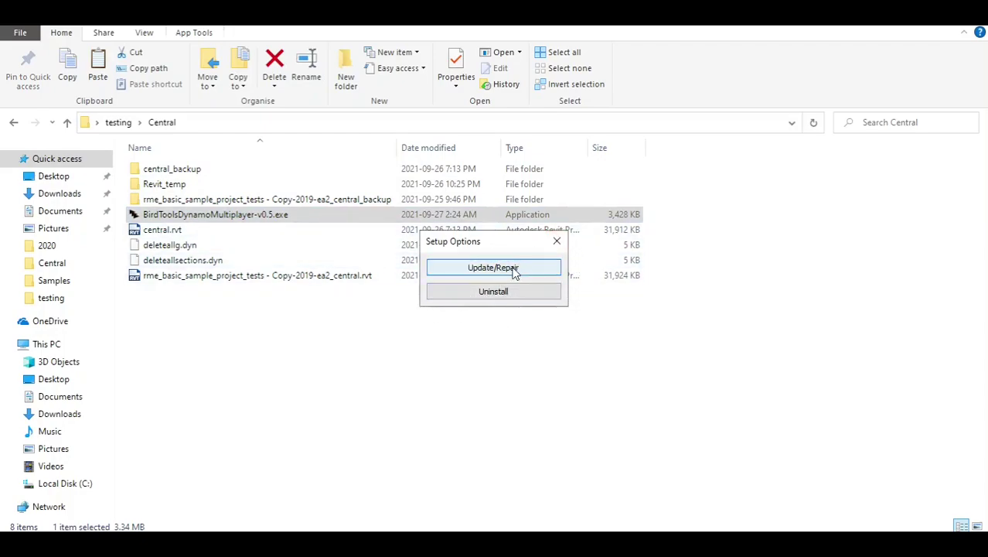
{"action": "left_click", "coordinate": [557, 240]}
{"action": "left_click", "coordinate": [430, 386]}
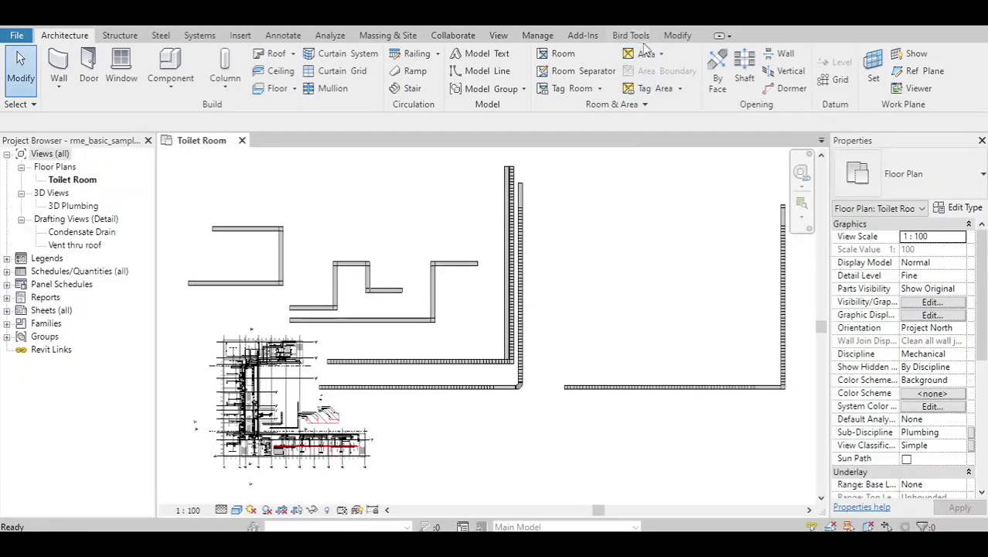
Start Dynamo Multiplayer from the Bird Tools ribbon tab to get its empty batch setup dialog.
{"action": "left_click", "coordinate": [639, 39]}
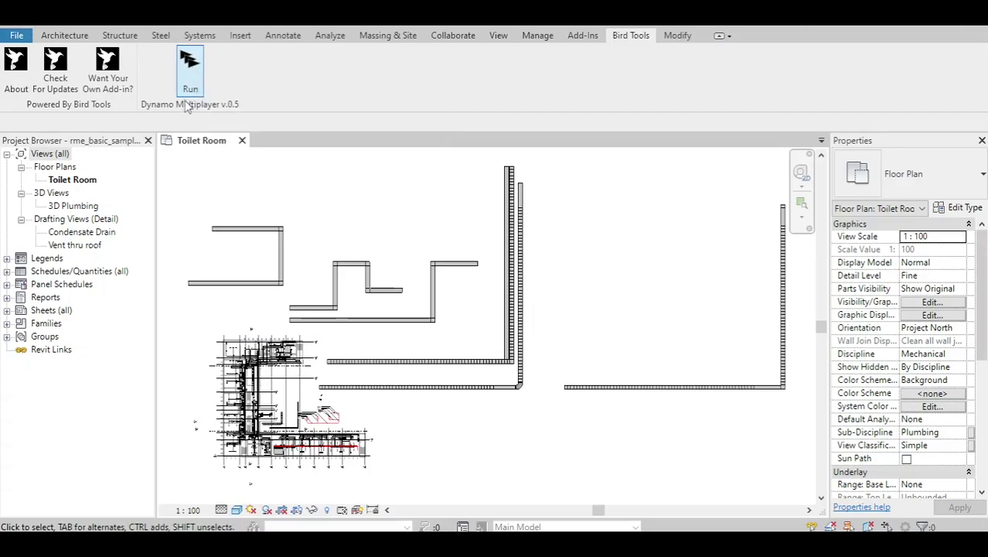
{"action": "left_click", "coordinate": [190, 70]}
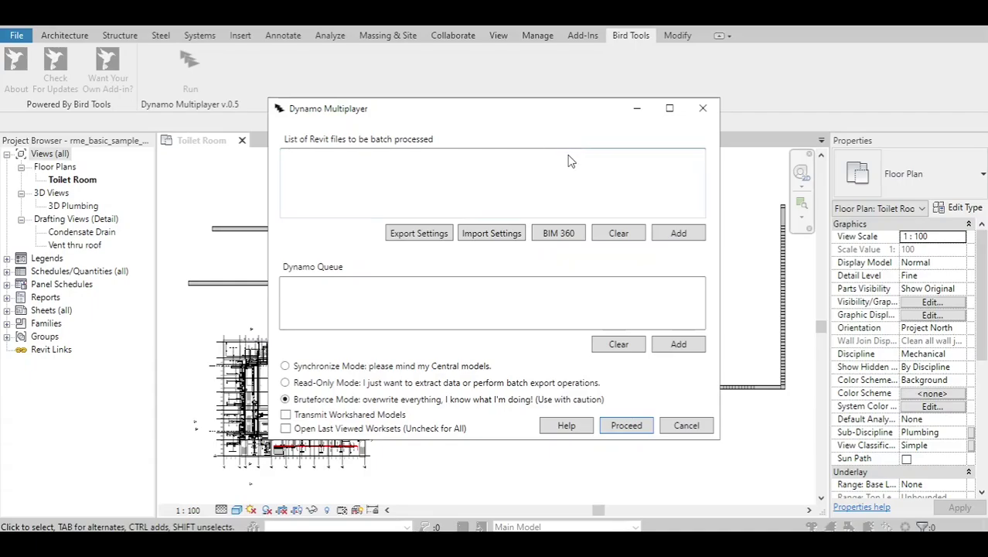
Add central.rvt and the rme_basic_sample_project_tests central copy from the Central folder to the batch list.
{"action": "left_click", "coordinate": [679, 234]}
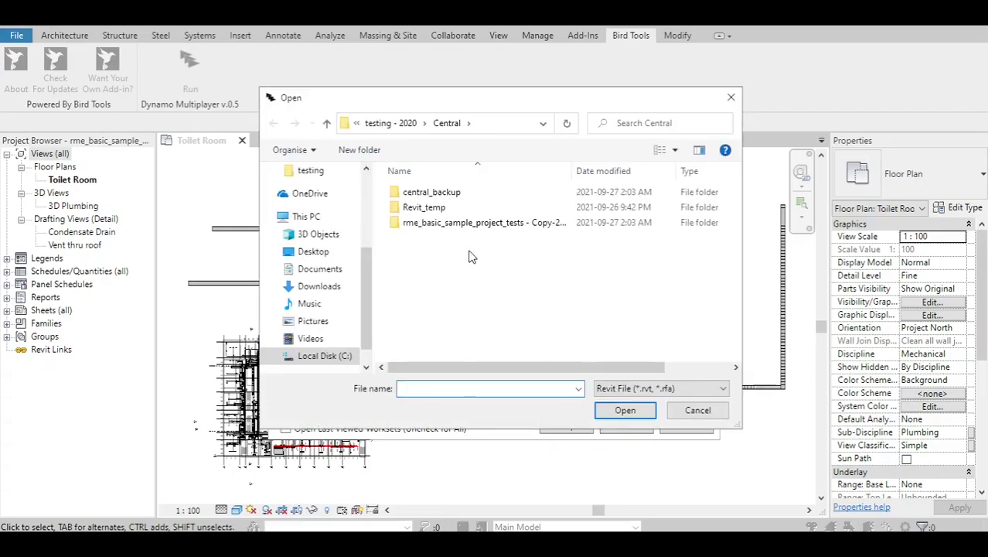
{"action": "left_click_drag", "start_coordinate": [479, 300], "coordinate": [410, 239]}
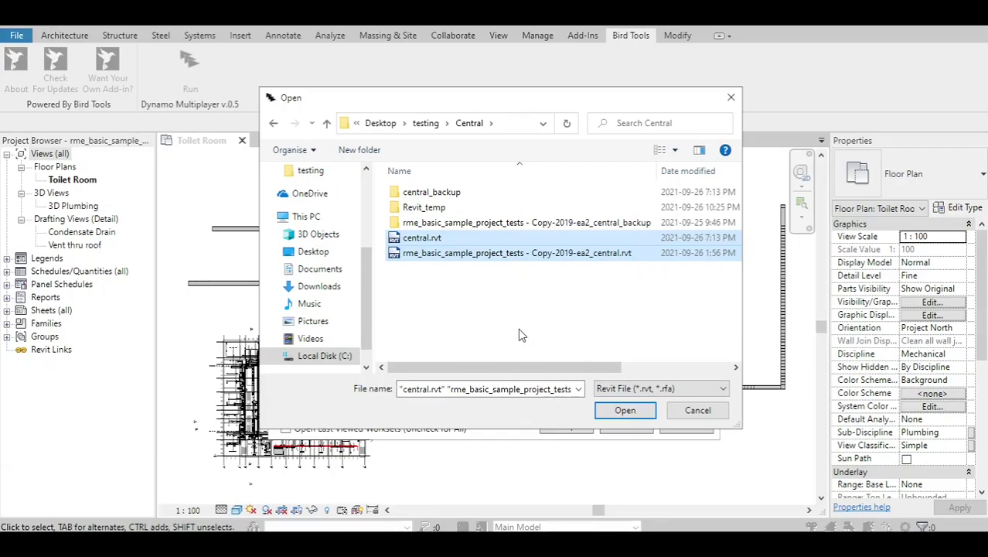
{"action": "left_click", "coordinate": [625, 409]}
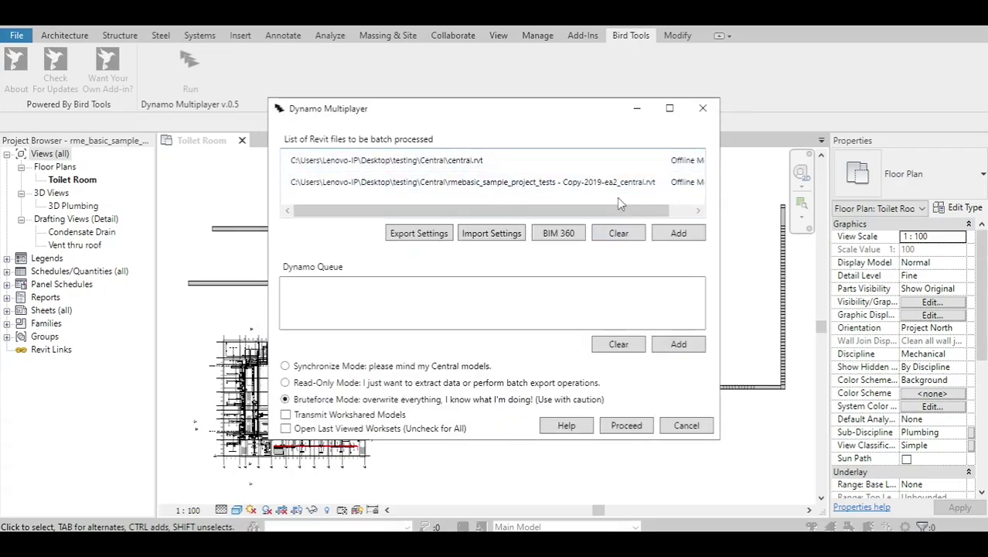
Browse BIM 360 and expand the BIM 360 Sample Project down to its model folder.
{"action": "left_click", "coordinate": [560, 234]}
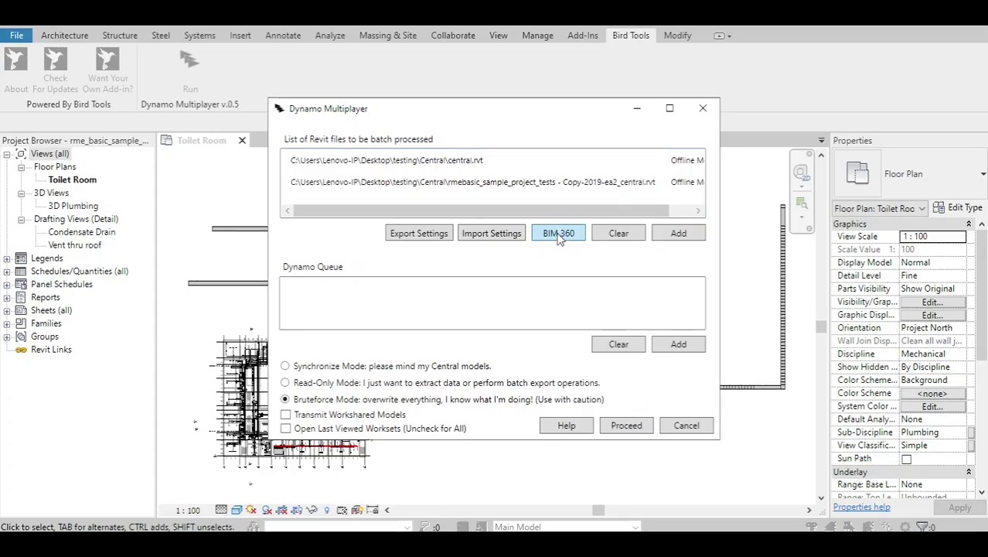
{"action": "left_click_drag", "start_coordinate": [96, 40], "coordinate": [369, 145]}
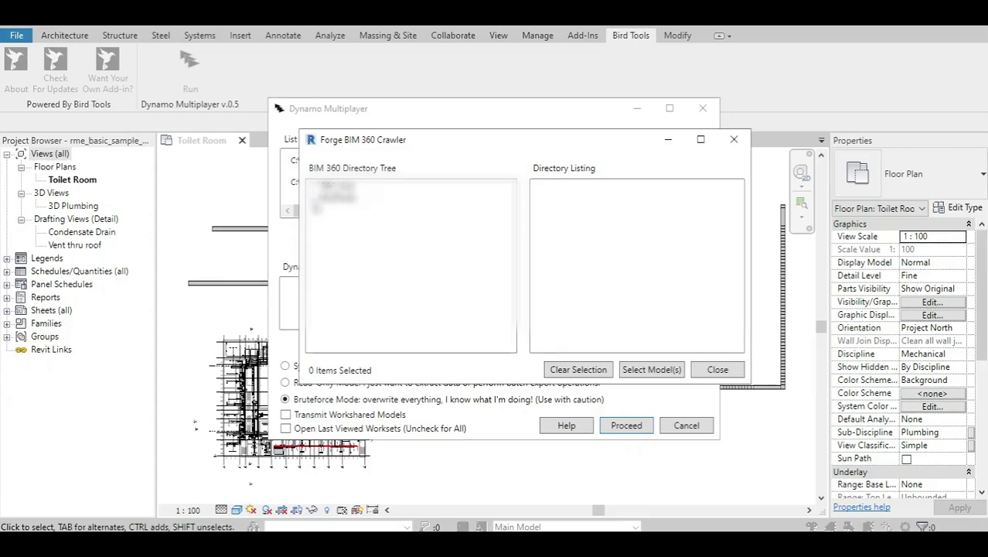
{"action": "left_click", "coordinate": [313, 204]}
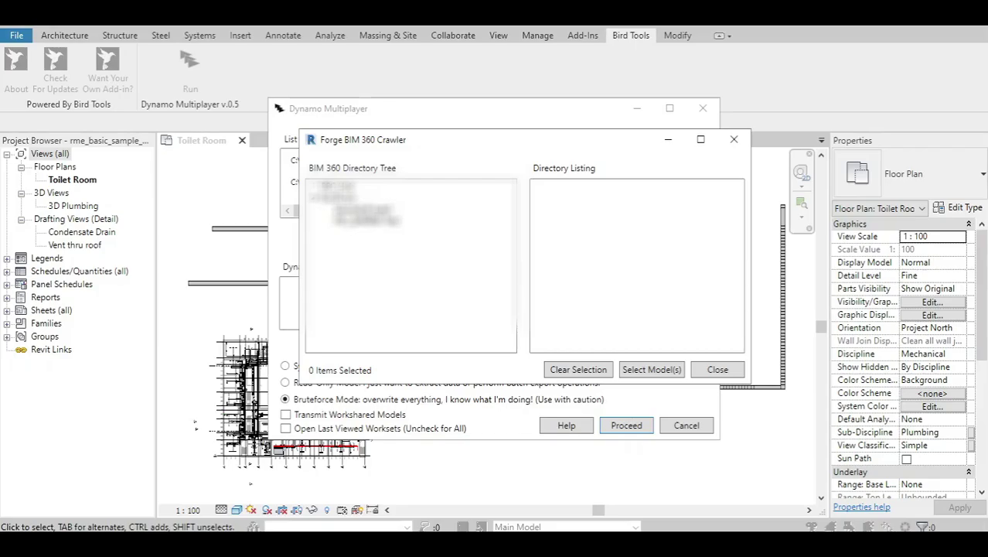
{"action": "left_click", "coordinate": [362, 208]}
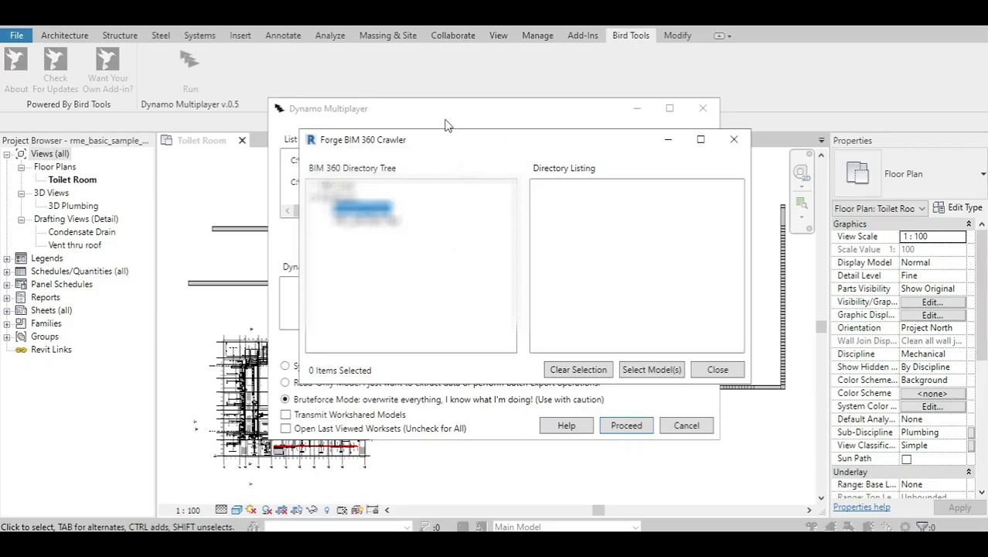
{"action": "left_click", "coordinate": [332, 208]}
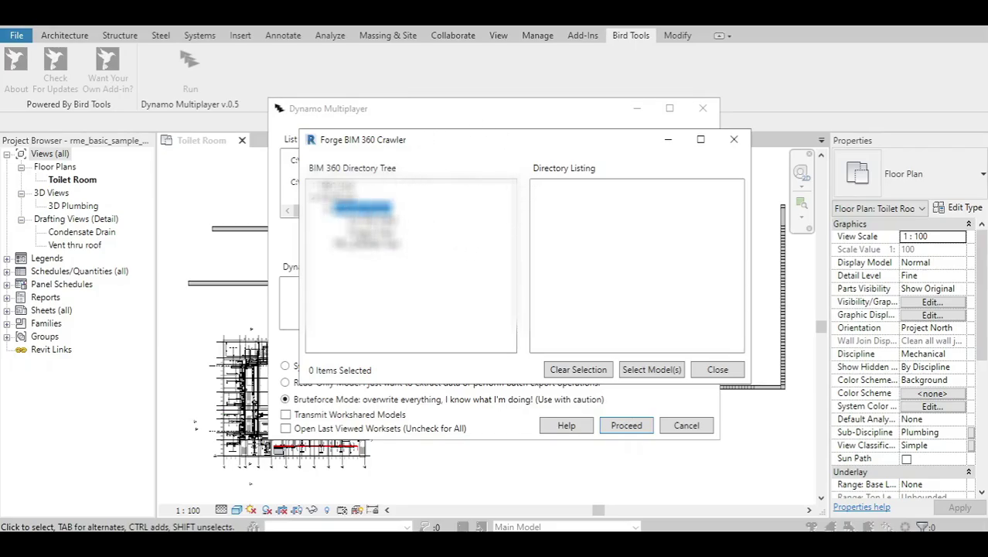
{"action": "left_click", "coordinate": [371, 229]}
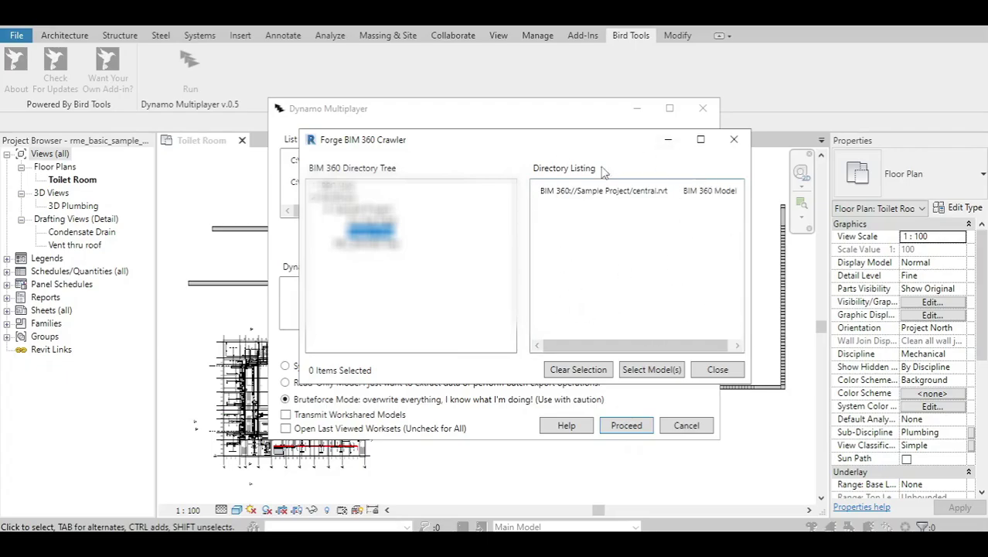
Choose the cloud central.rvt model, clearing and re-selecting it once.
{"action": "left_click", "coordinate": [596, 194]}
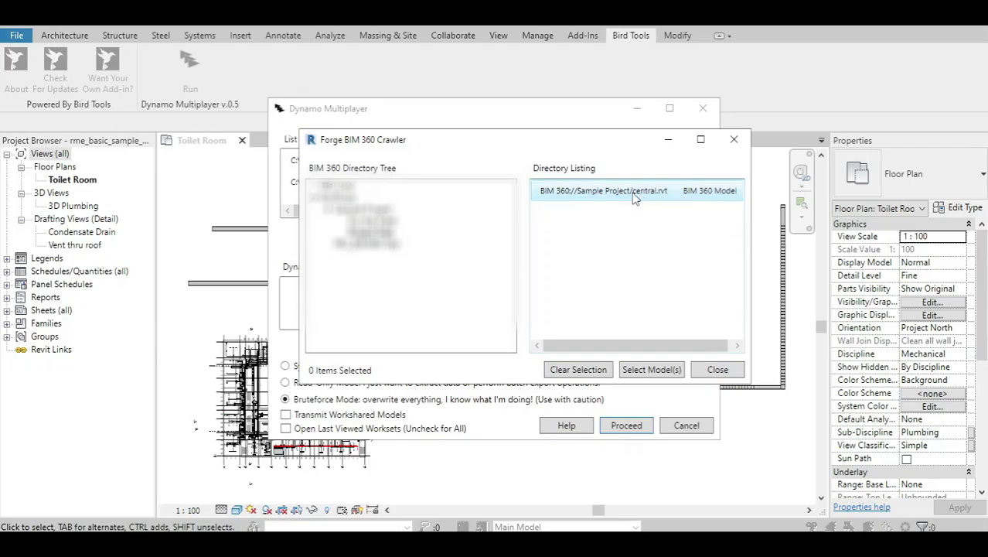
{"action": "left_click", "coordinate": [652, 370]}
{"action": "left_click", "coordinate": [656, 370]}
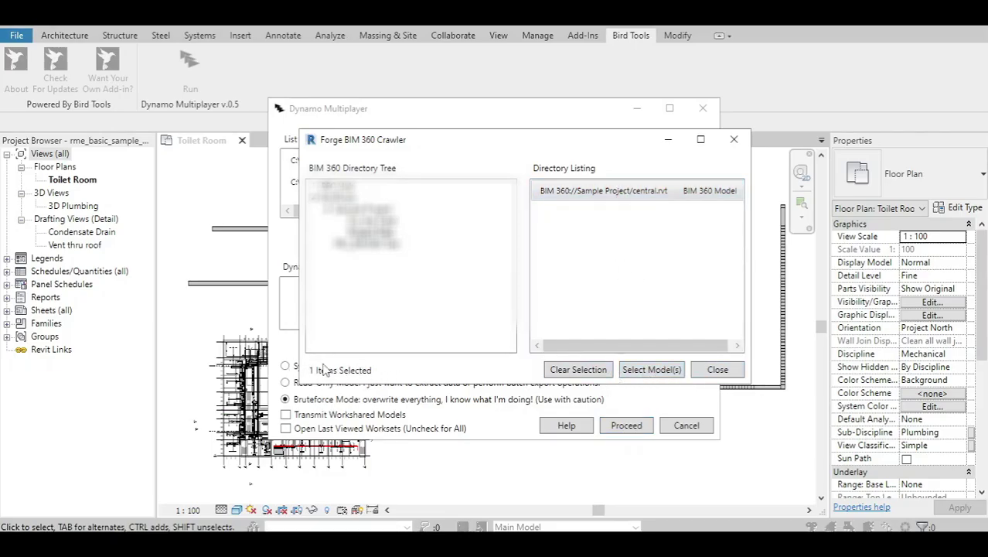
{"action": "left_click", "coordinate": [580, 370]}
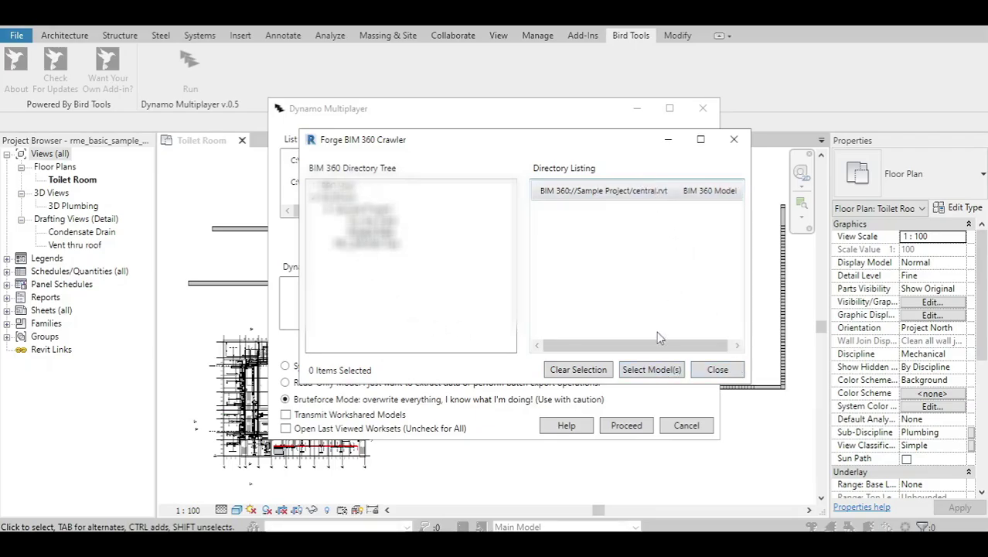
{"action": "left_click", "coordinate": [640, 371]}
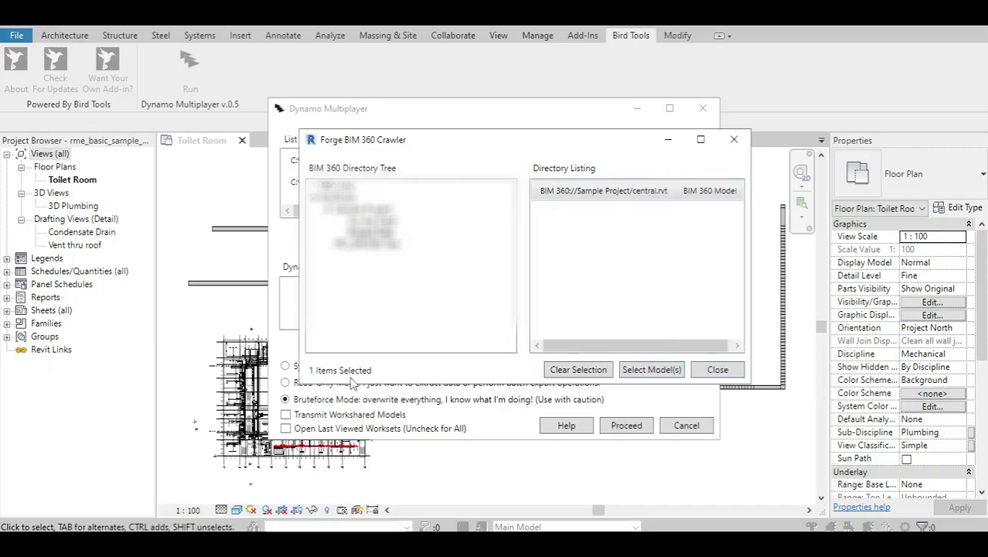
Add the BIM 360 central.rvt to the batch list and queue deleteallg.dyn and deleteallsections.dyn.
{"action": "left_click", "coordinate": [716, 370]}
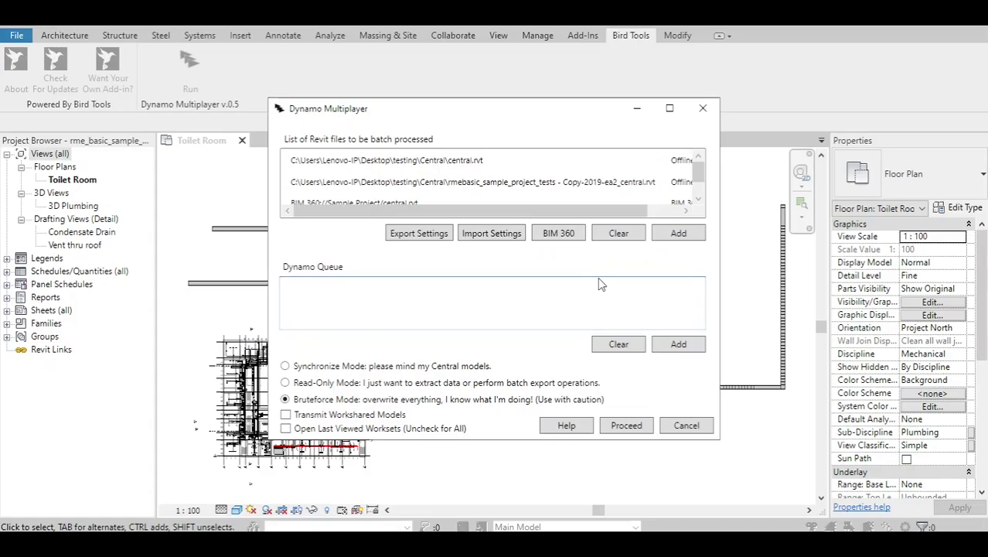
{"action": "left_click", "coordinate": [680, 346]}
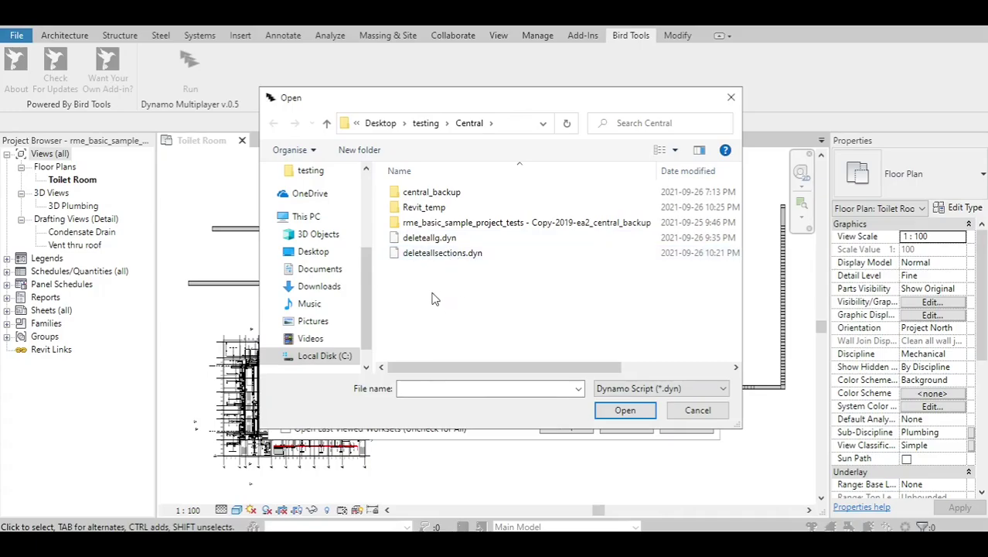
{"action": "left_click_drag", "start_coordinate": [439, 311], "coordinate": [407, 233]}
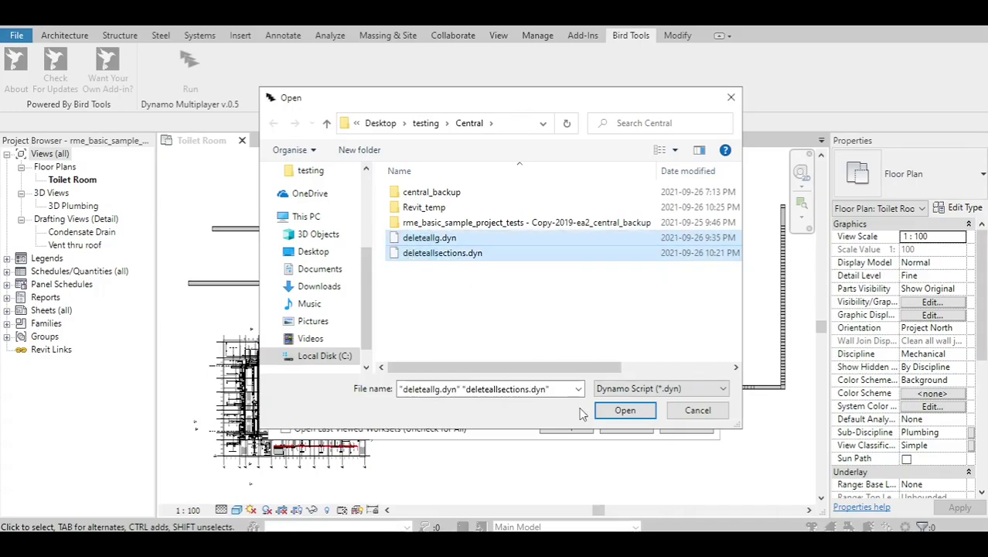
{"action": "left_click", "coordinate": [622, 410]}
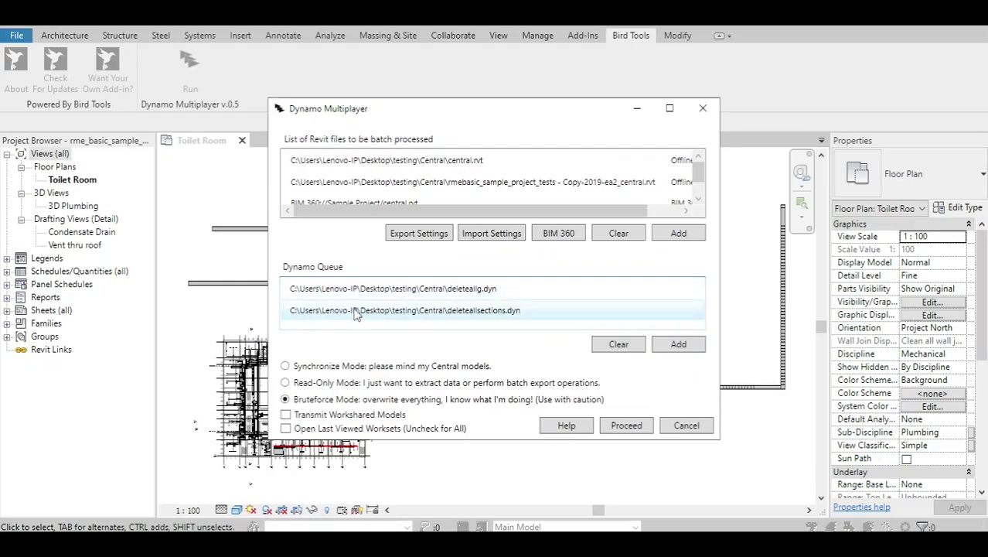
Switch the run mode to Synchronize Mode, then to Read-Only Mode.
{"action": "left_click", "coordinate": [349, 364]}
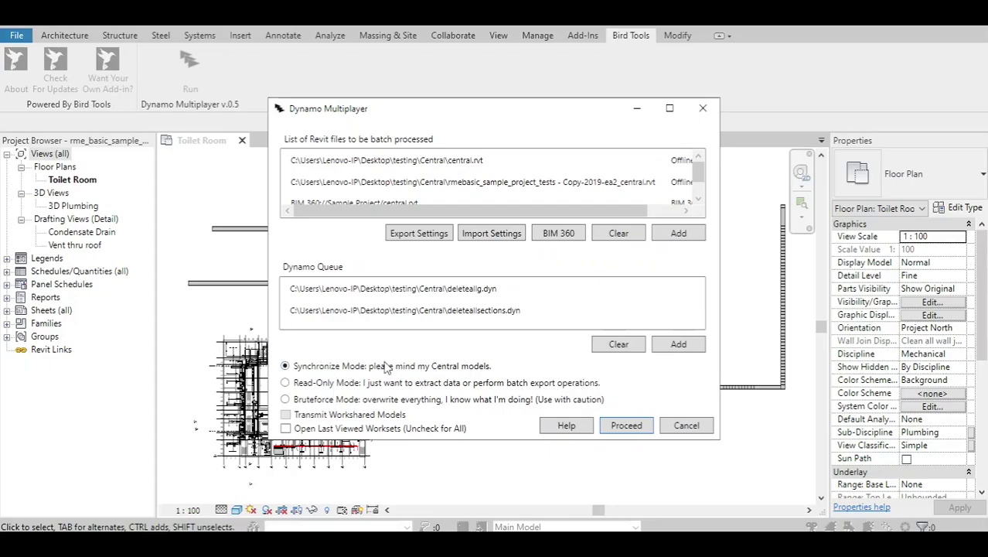
{"action": "left_click", "coordinate": [317, 384]}
Settle on Bruteforce Mode and leave Transmit Workshared Models unchecked after toggling it.
{"action": "left_click", "coordinate": [330, 399]}
{"action": "left_click", "coordinate": [303, 383]}
{"action": "left_click", "coordinate": [300, 402]}
{"action": "left_click", "coordinate": [291, 417]}
{"action": "left_click", "coordinate": [287, 416]}
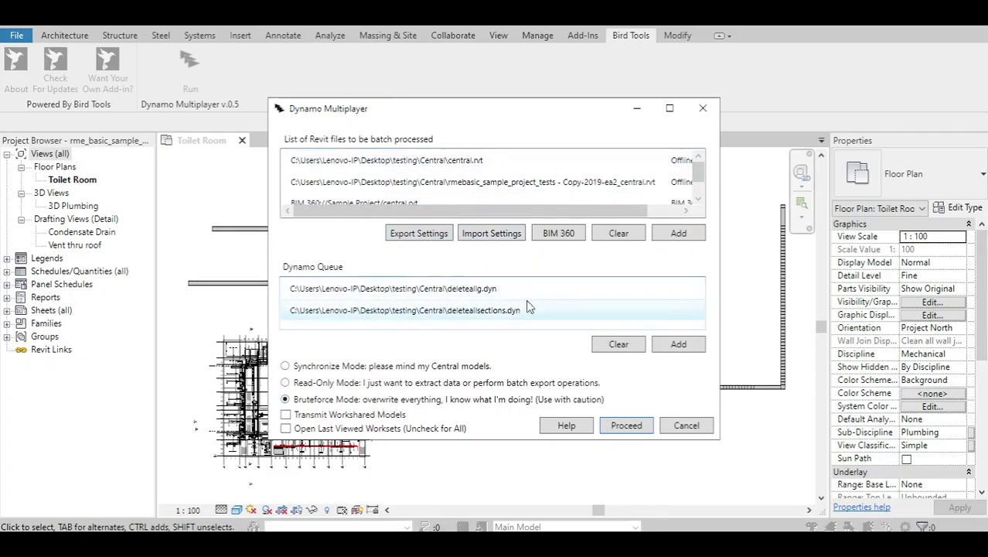
Export the batch settings as 'bird', then pick bird.bt to import back.
{"action": "left_click", "coordinate": [435, 241]}
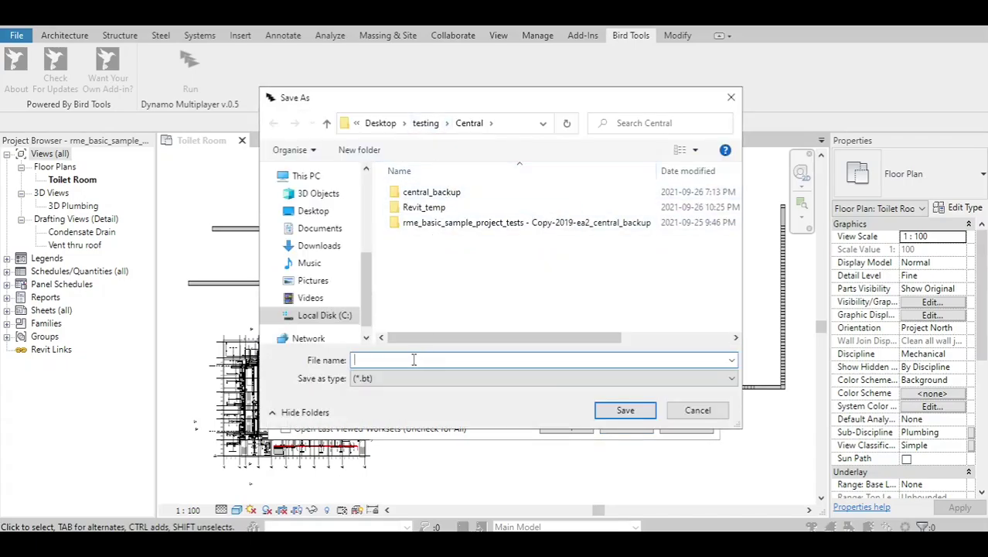
{"action": "type", "text": "bird"}
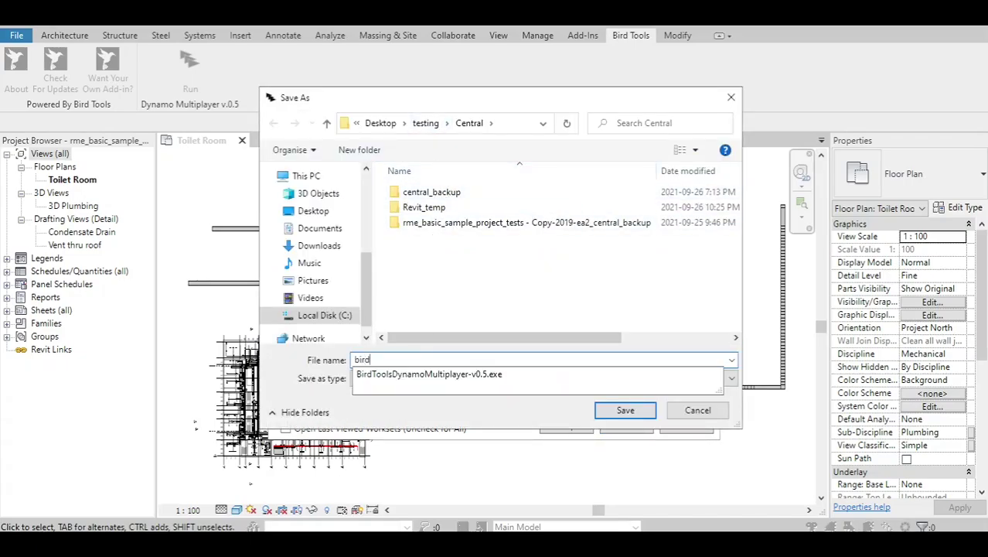
{"action": "left_click", "coordinate": [323, 401]}
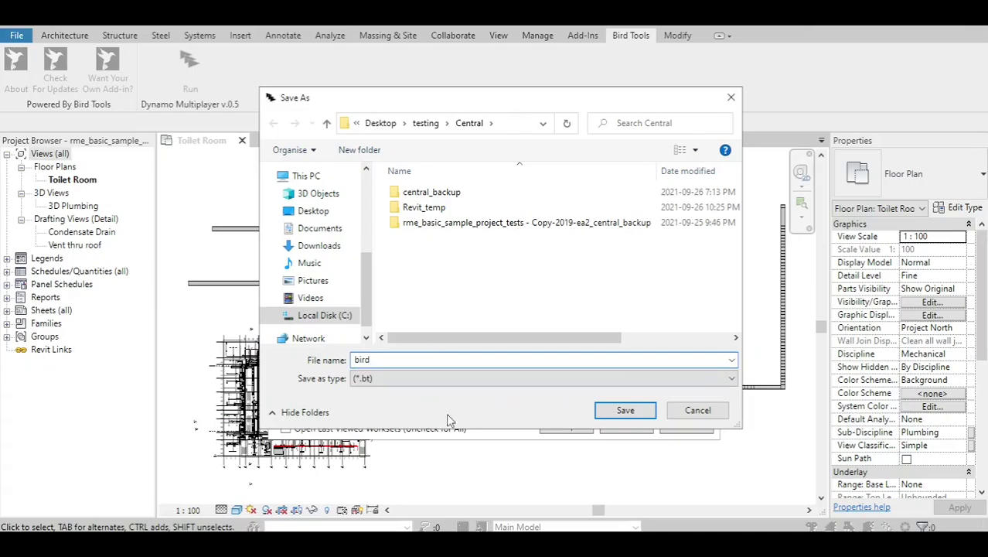
{"action": "left_click", "coordinate": [625, 410]}
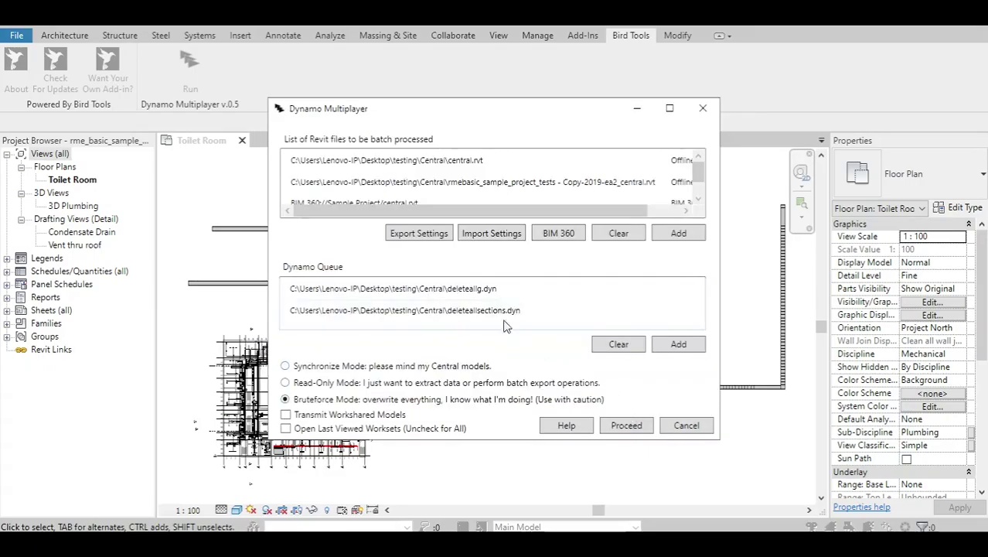
{"action": "left_click", "coordinate": [510, 233]}
{"action": "left_click", "coordinate": [456, 238]}
Load bird.bt and run both scripts on all three models until 3/3 files are processed.
{"action": "left_click", "coordinate": [625, 409]}
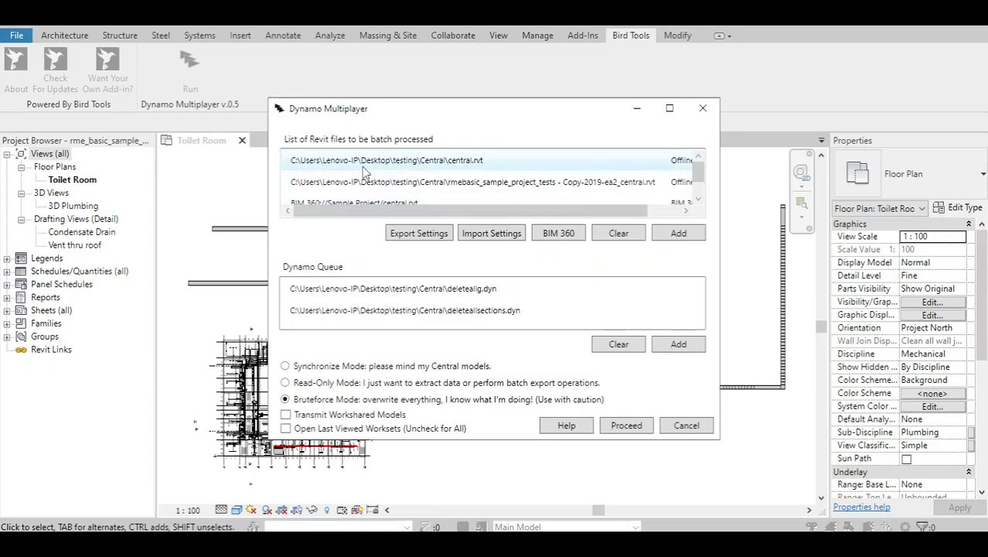
{"action": "scroll", "coordinate": [365, 173], "scroll_direction": "down", "scroll_amount": 1}
{"action": "scroll", "coordinate": [365, 173], "scroll_direction": "up", "scroll_amount": 1}
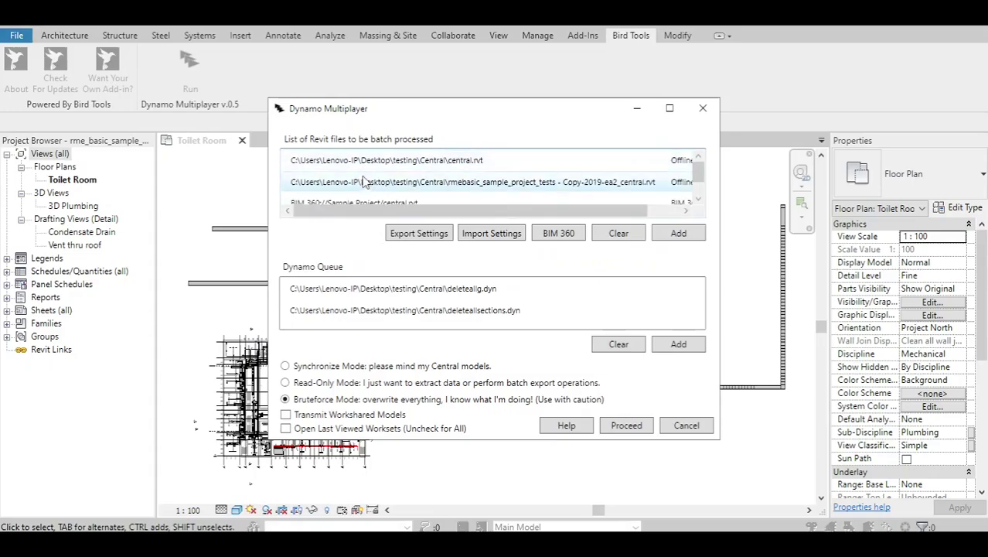
{"action": "left_click", "coordinate": [629, 431]}
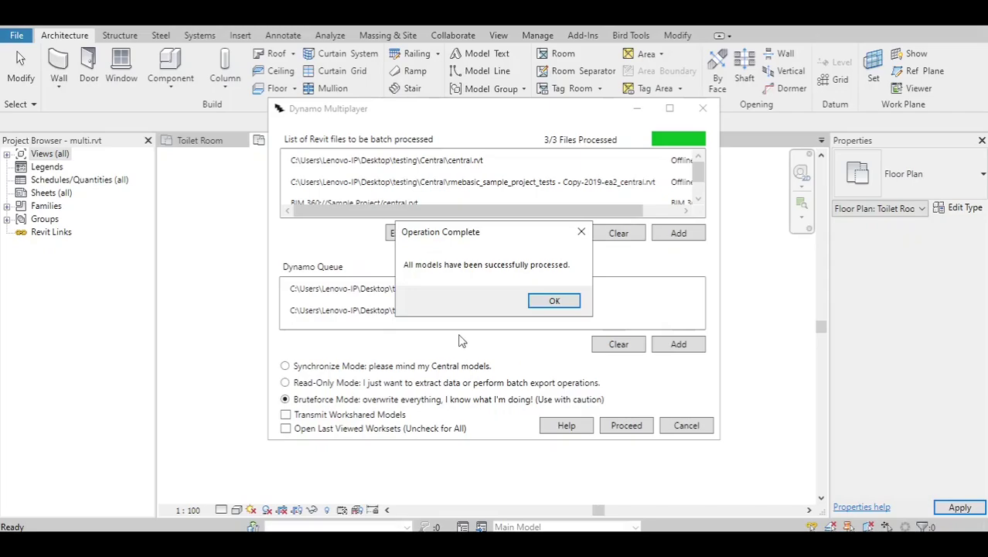
Dismiss the completion message and open the BIM 360 central.rvt from Recent Files.
{"action": "left_click", "coordinate": [554, 301]}
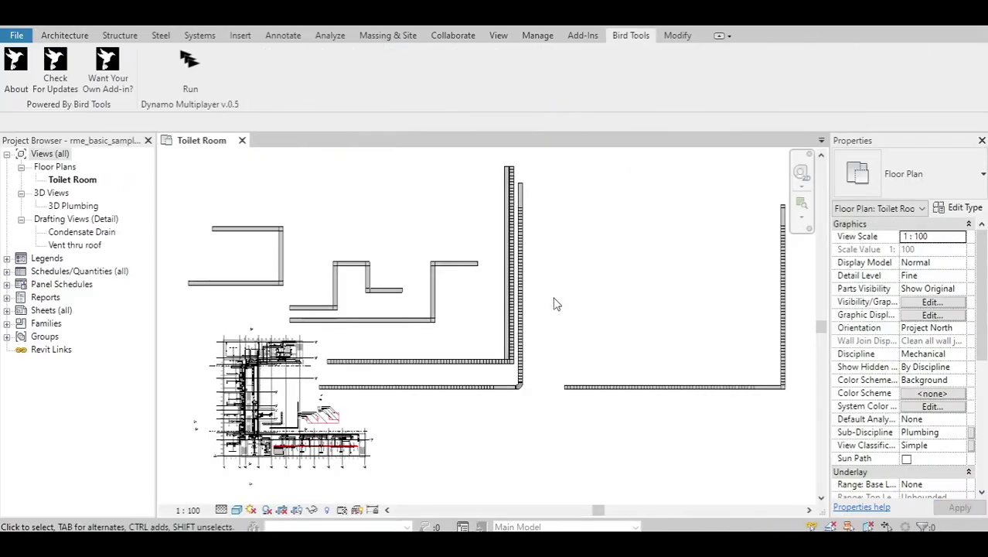
{"action": "left_click", "coordinate": [31, 46]}
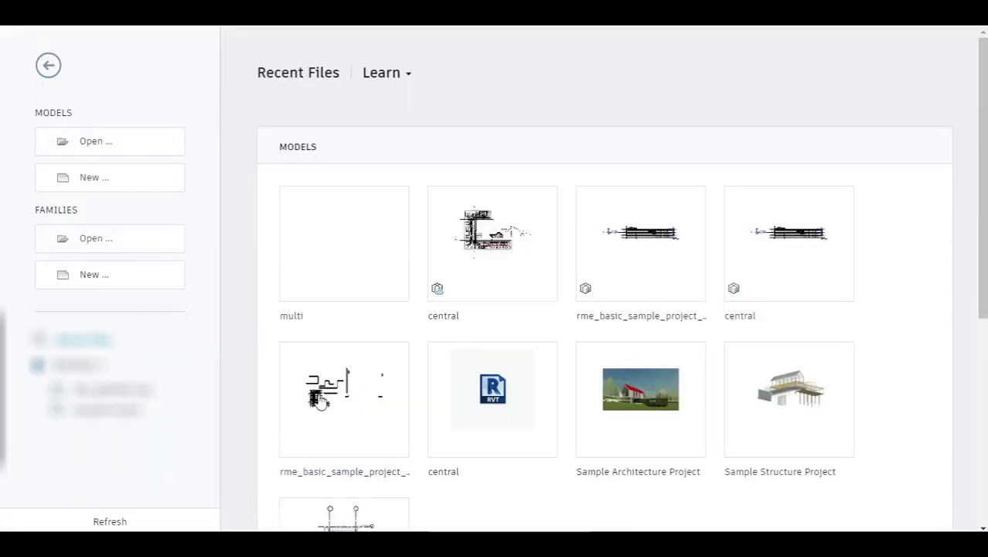
{"action": "left_click", "coordinate": [503, 230]}
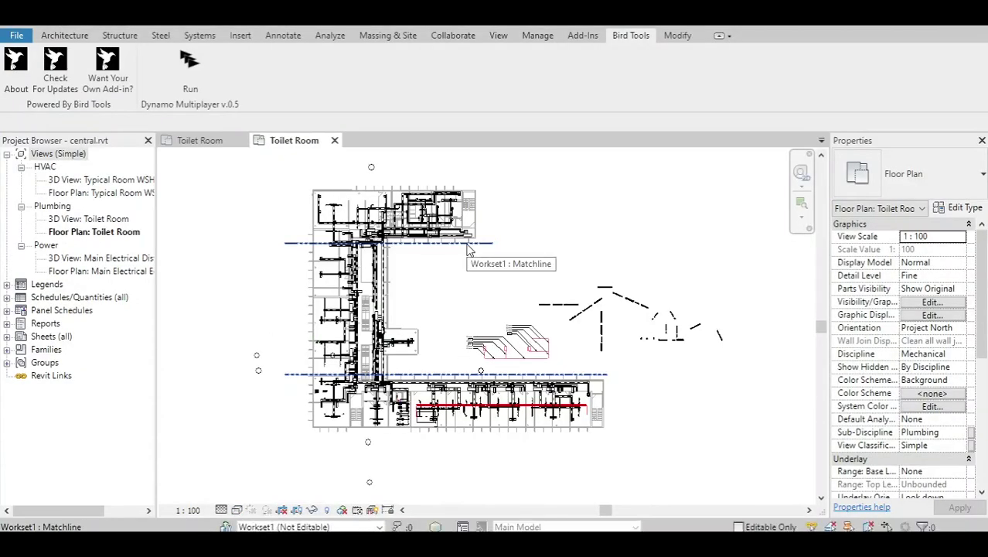
Set the project browser's Views organization to the 'all' scheme instead of Simple.
{"action": "right_click", "coordinate": [59, 155]}
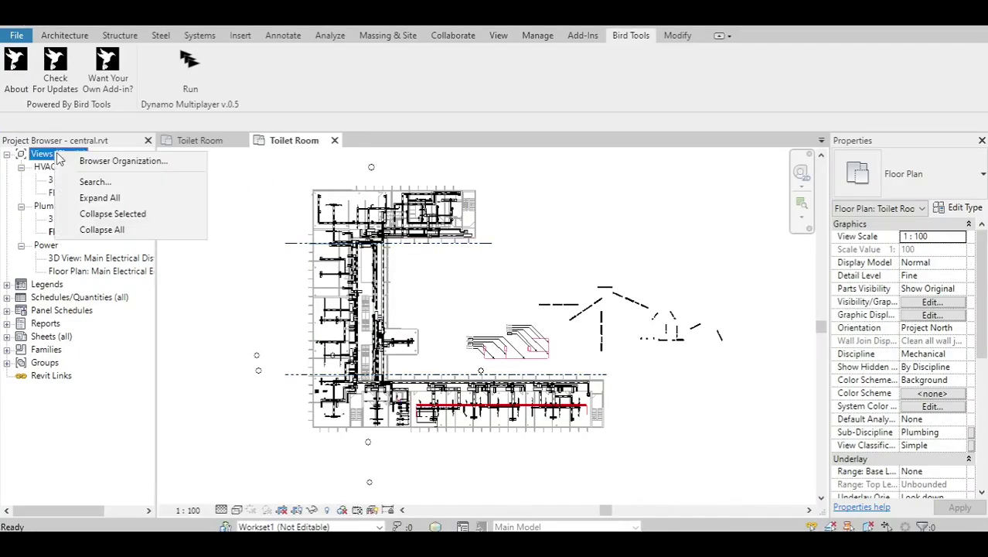
{"action": "left_click", "coordinate": [109, 162]}
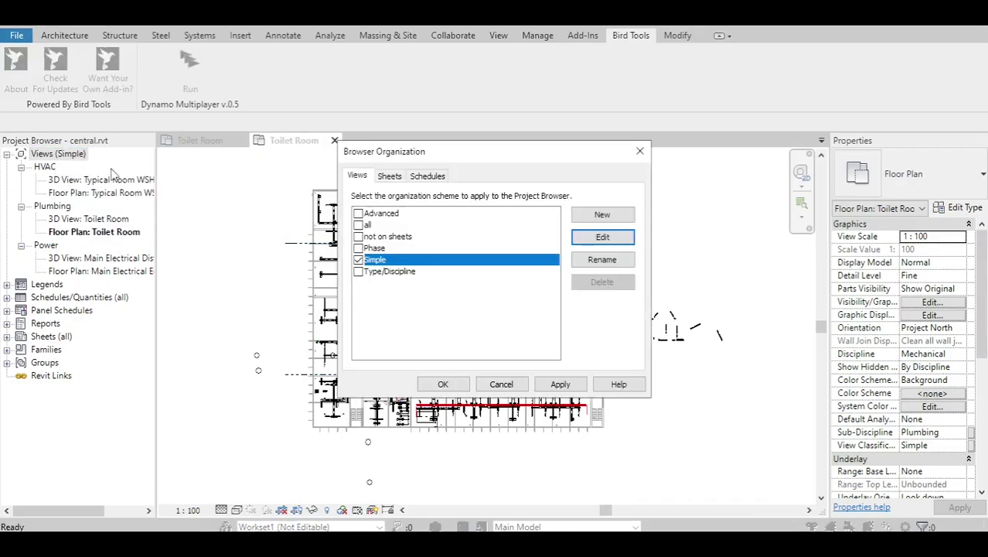
{"action": "left_click", "coordinate": [359, 225]}
{"action": "left_click", "coordinate": [443, 384]}
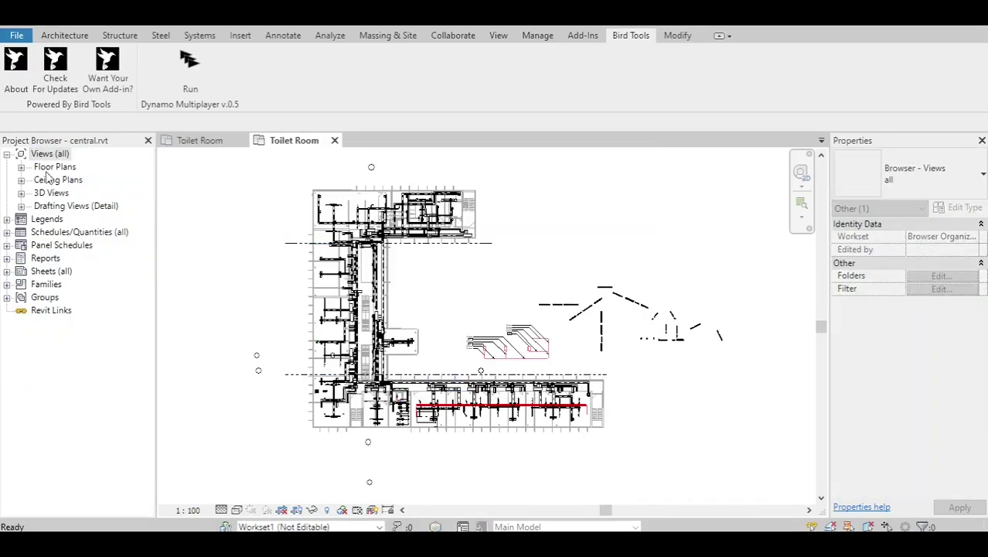